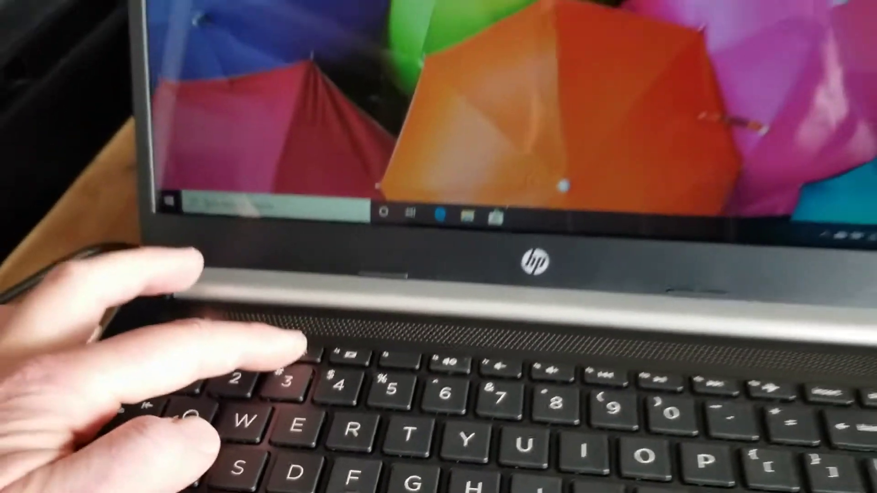
Step: Raise the laptop screen brightness two steps with the F3 key
key("F3")
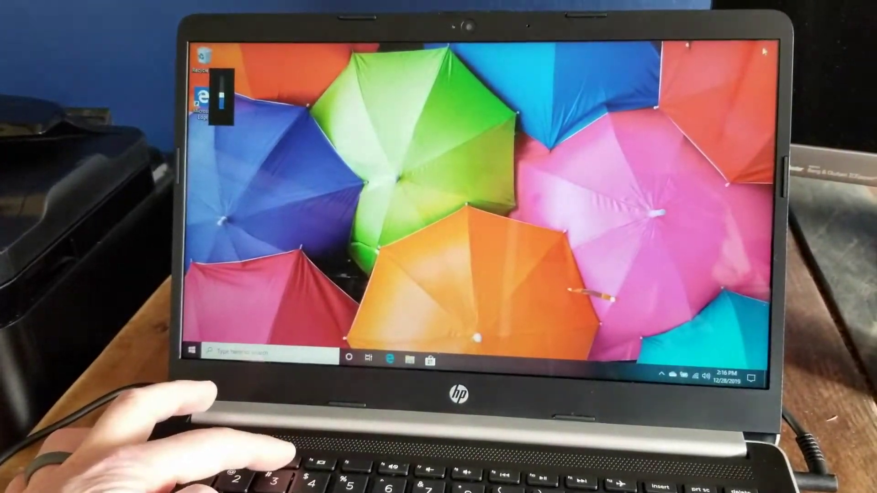
key("F3")
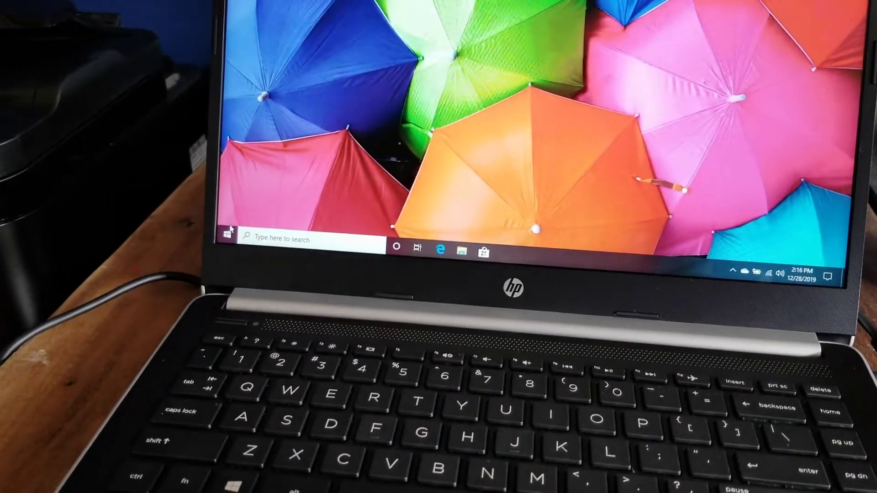
Step: Open Windows Settings using the gear in the Start menu
left_click(225, 236)
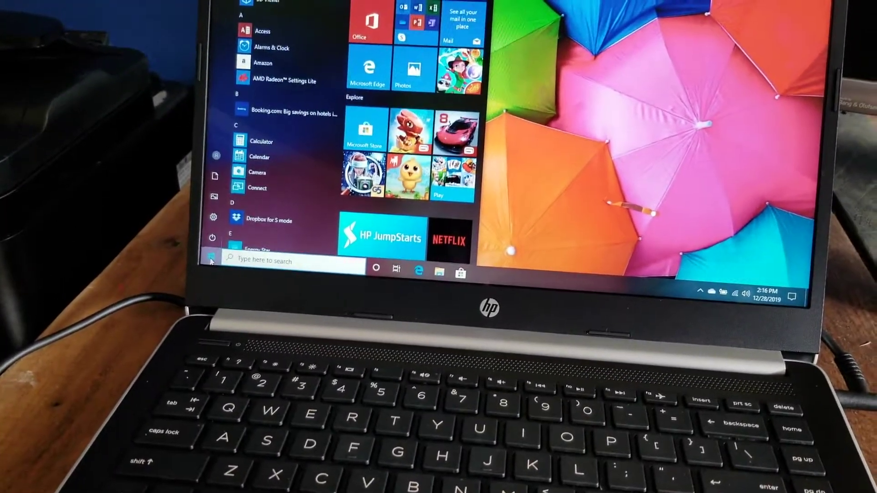
left_click(205, 224)
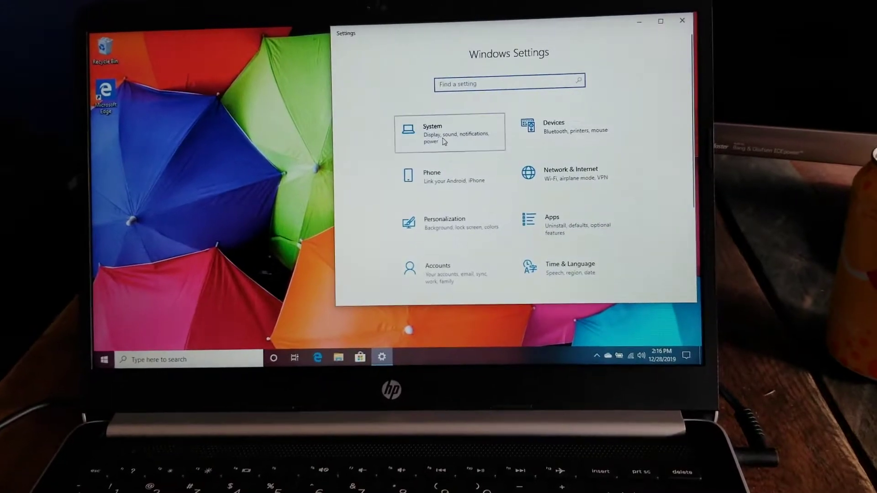
Step: Open System > Display and drag the brightness slider down to 61, then up to 76
left_click(446, 137)
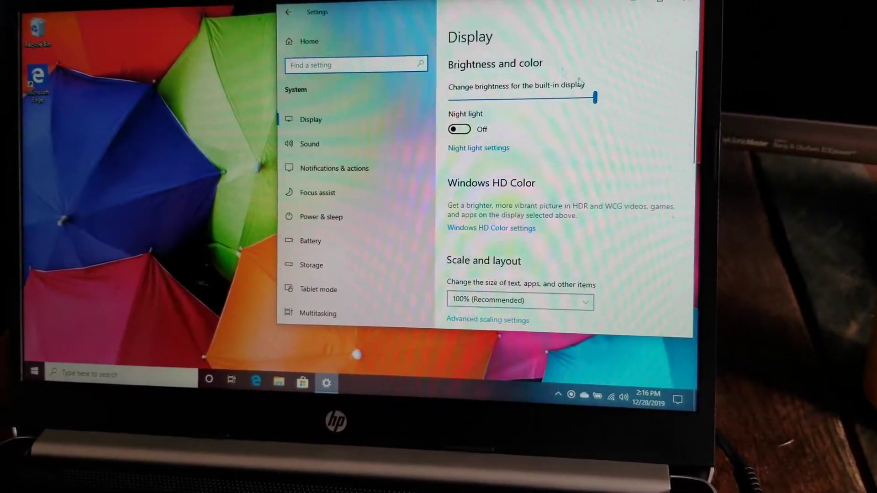
left_click(604, 93)
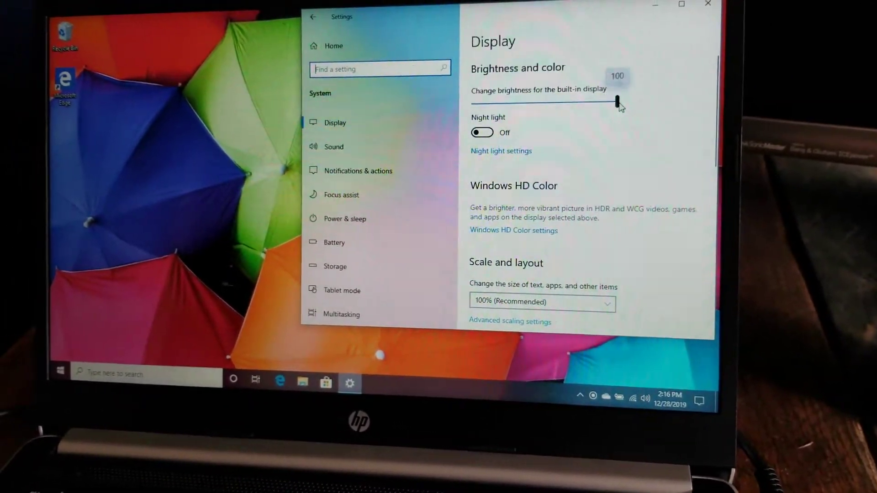
left_click_drag(606, 104, 548, 105)
left_click_drag(560, 146, 586, 147)
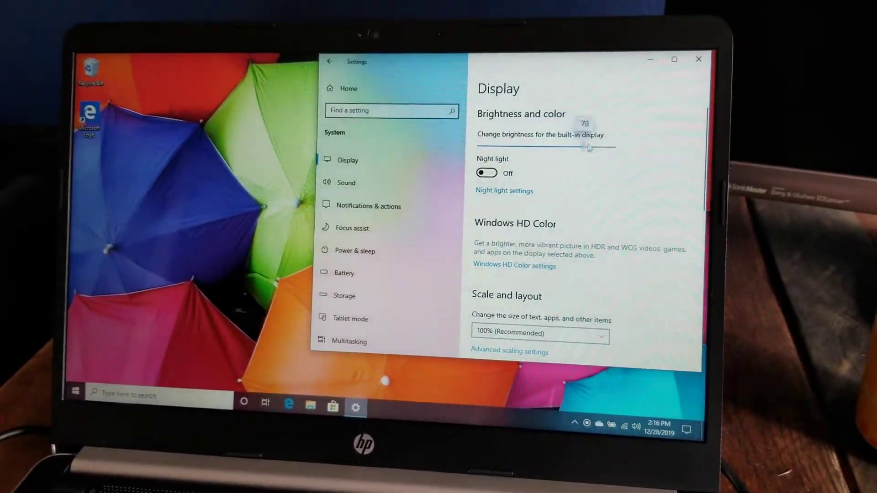
Step: Drop brightness to 0, settle it near 37, then raise it one step
left_click_drag(525, 145, 480, 146)
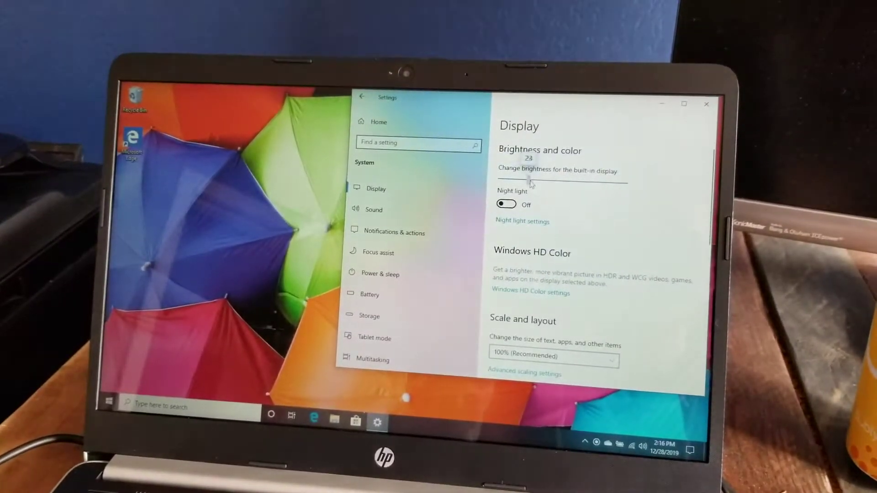
left_click_drag(533, 187, 538, 191)
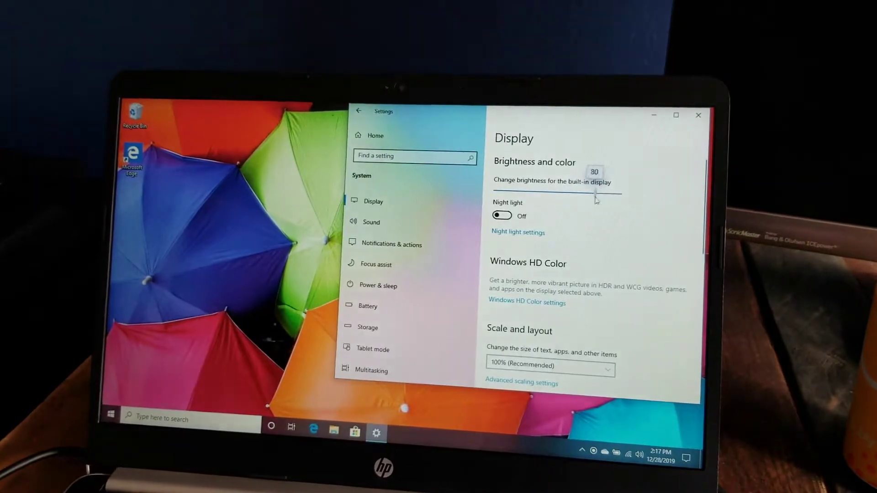
left_click_drag(596, 192, 541, 193)
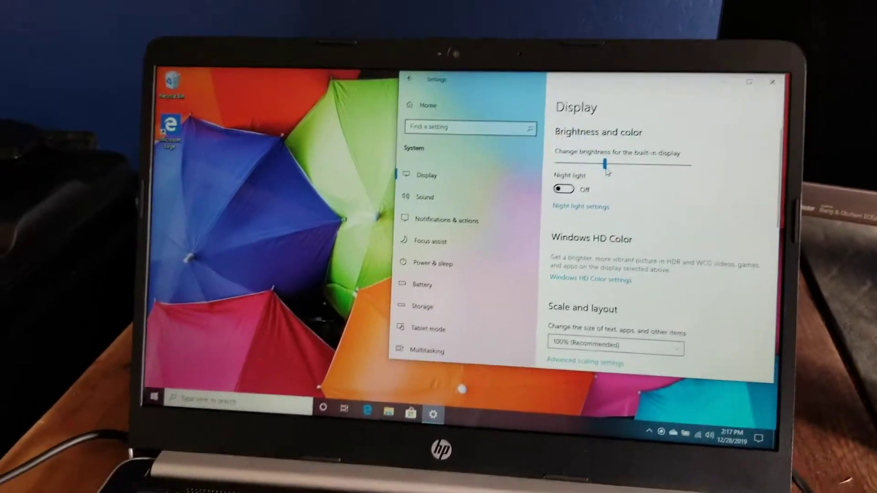
key("XF86MonBrightnessUp")
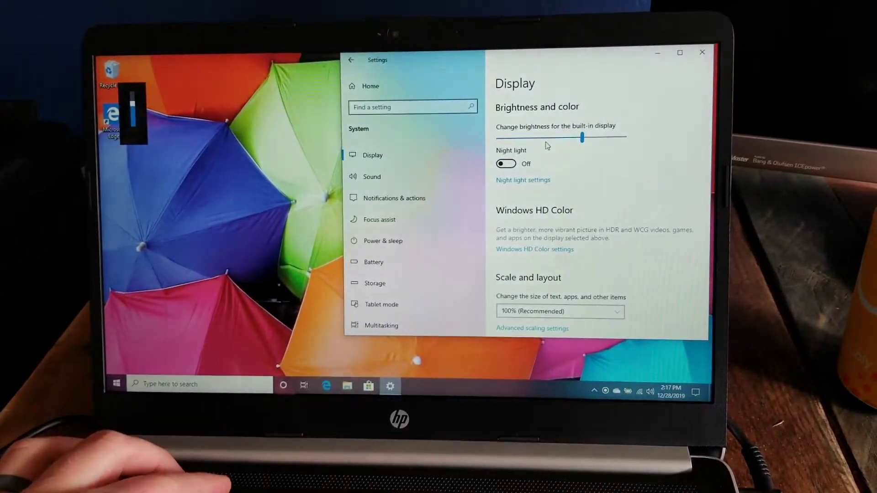
Step: Lower the screen brightness one step with the brightness-down key
key("XF86MonBrightnessDown")
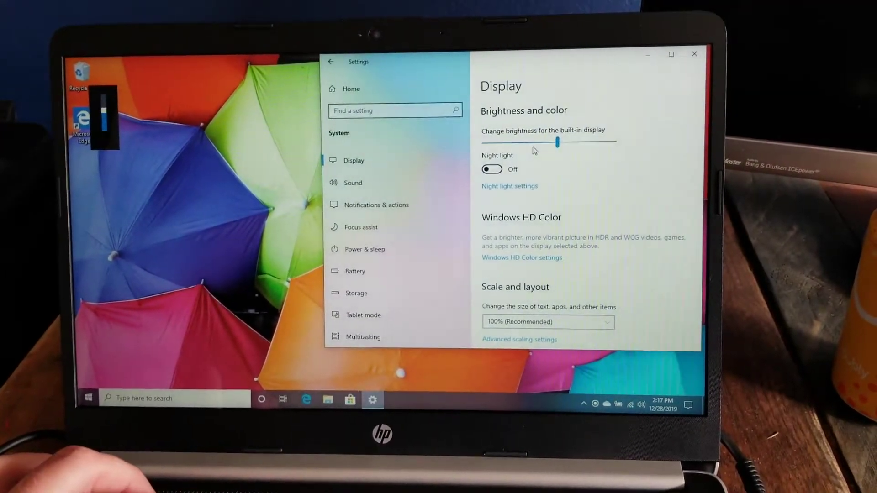